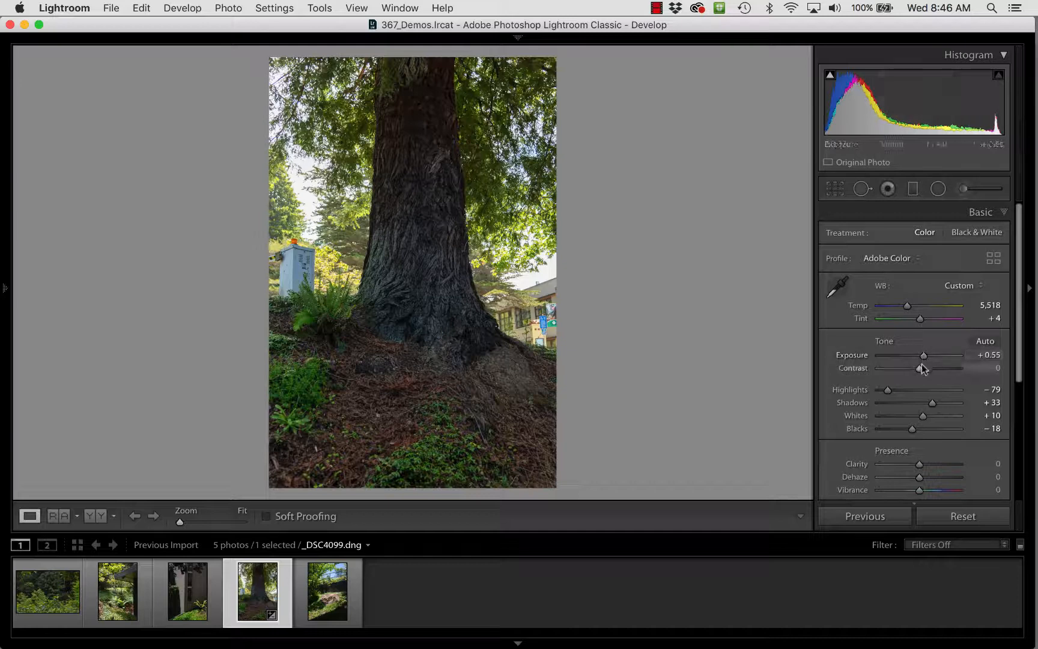
- Compare the tree photo's original version with its edited version
{"action": "scroll", "coordinate": [922, 367], "scroll_direction": "down", "scroll_amount": 2}
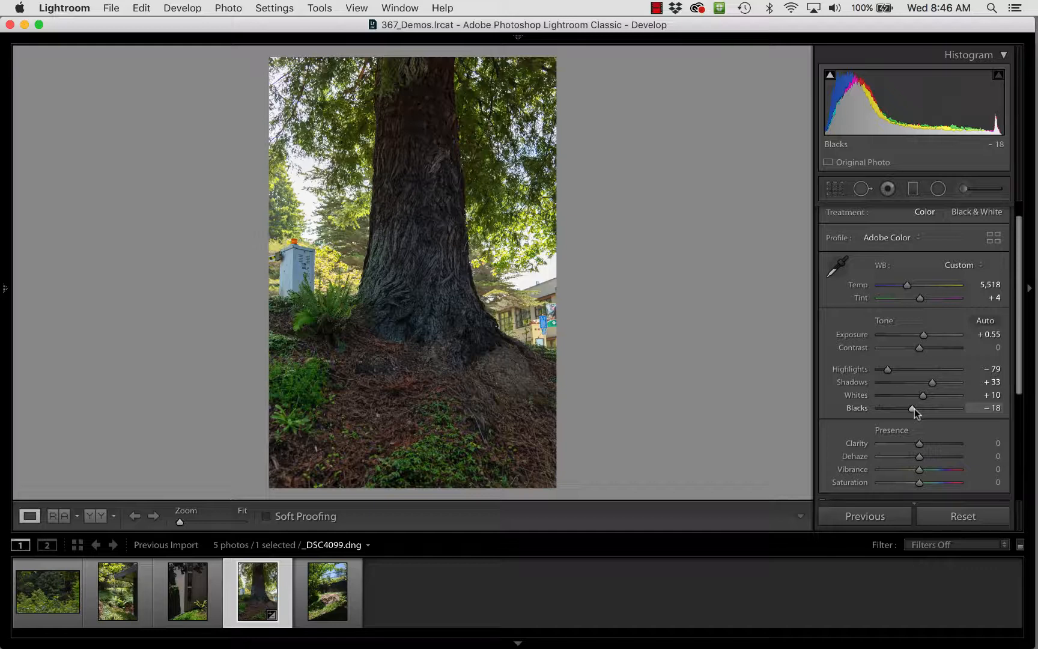
{"action": "key", "text": "backslash"}
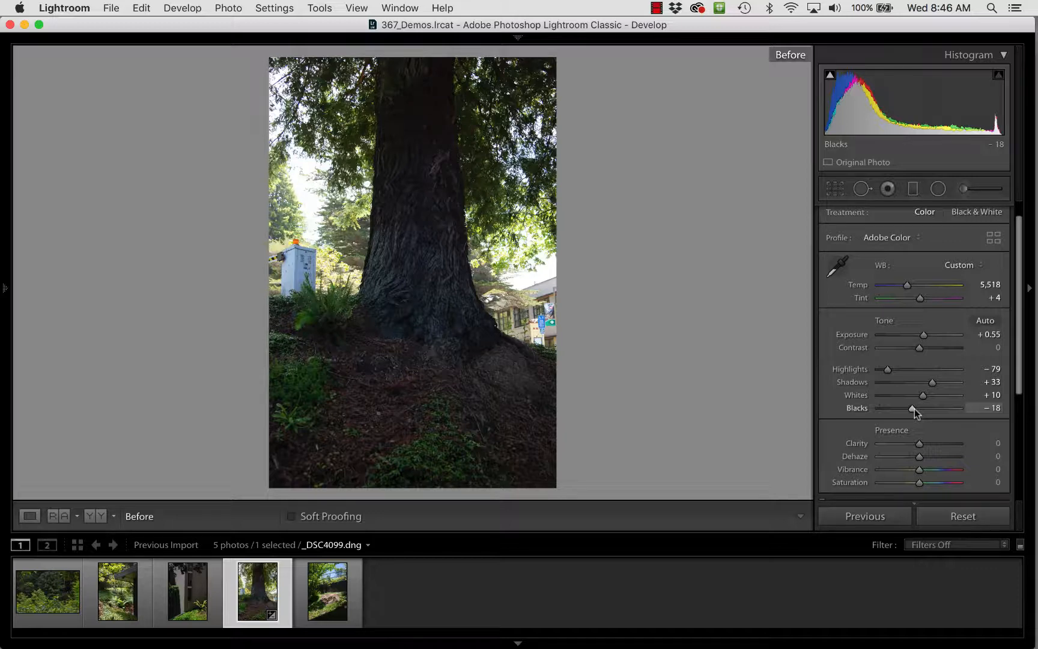
{"action": "key", "text": "backslash"}
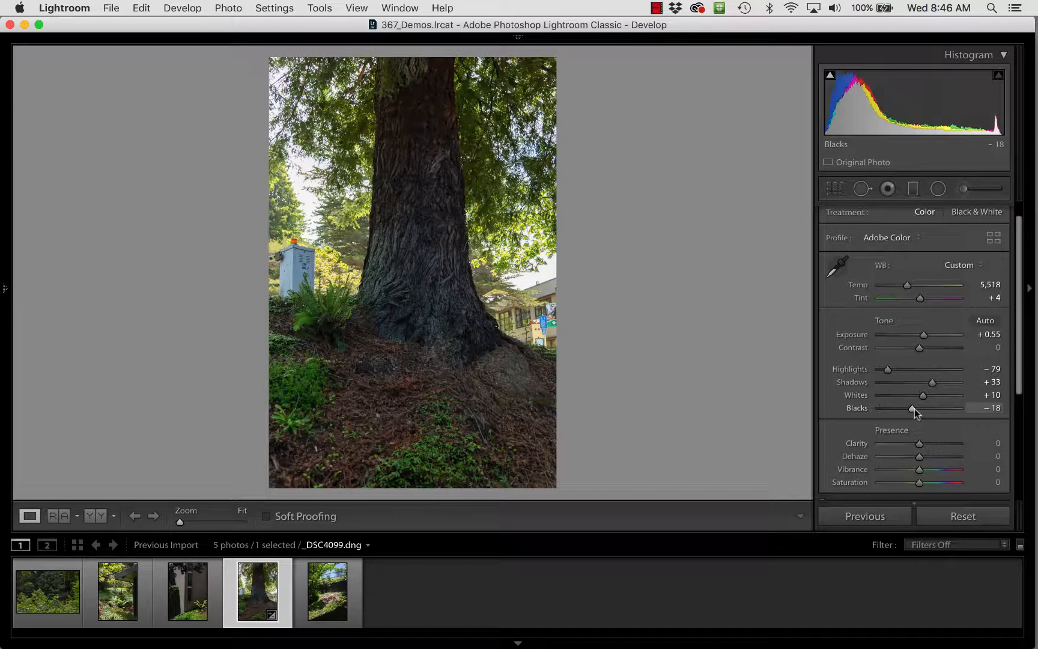
{"action": "key", "text": "backslash"}
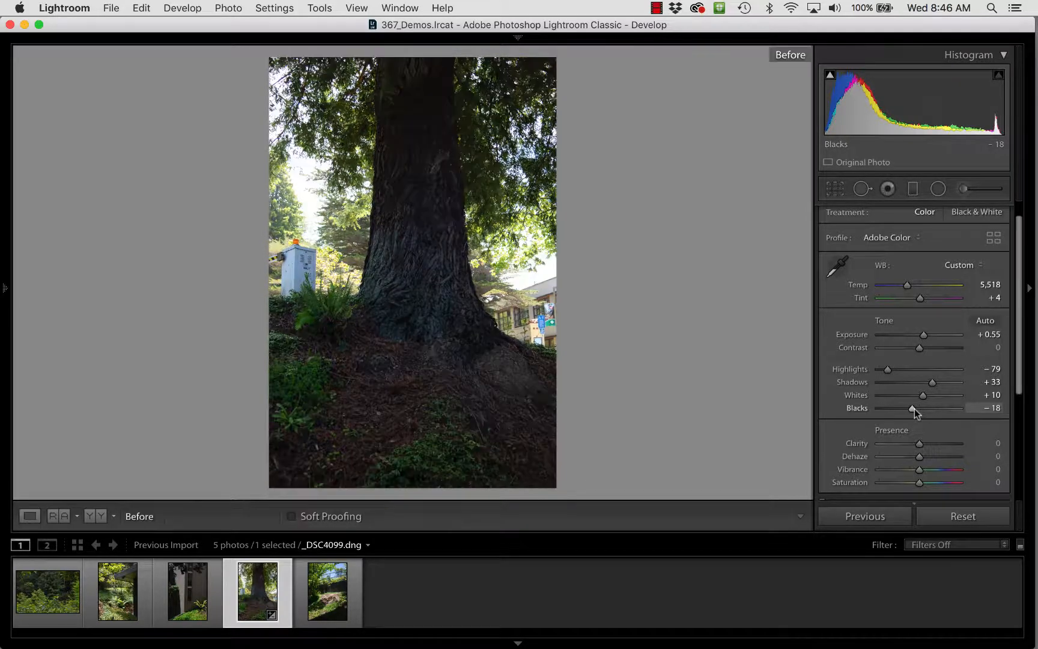
{"action": "key", "text": "backslash"}
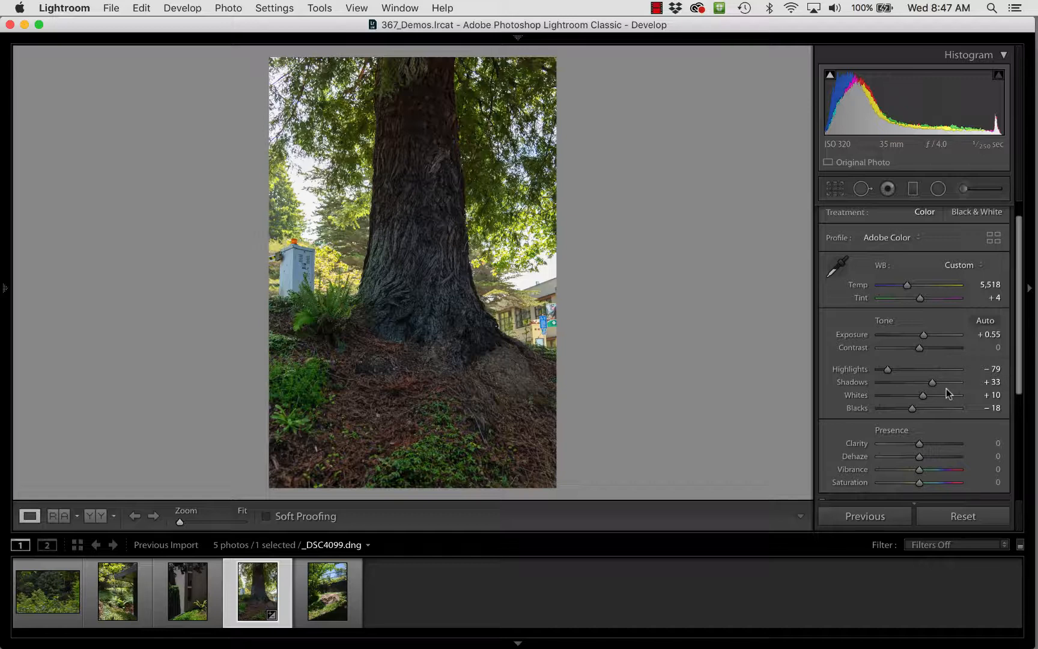
- Start an Adjustment Brush with all effect settings reset and set its exposure to 0.24
{"action": "left_click", "coordinate": [962, 190]}
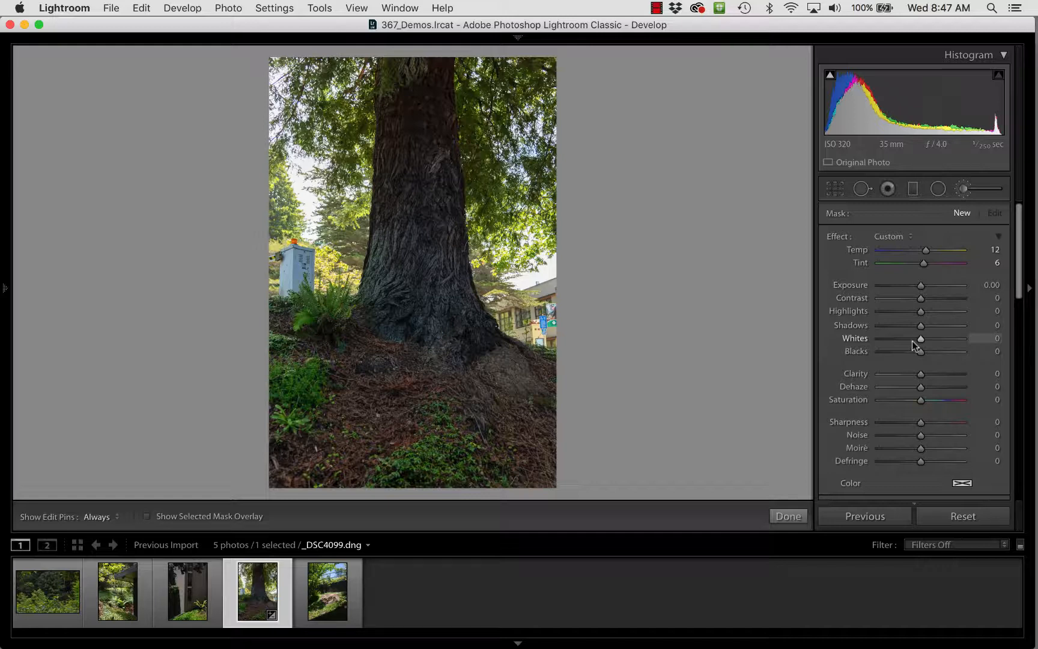
{"action": "double_click", "coordinate": [837, 238]}
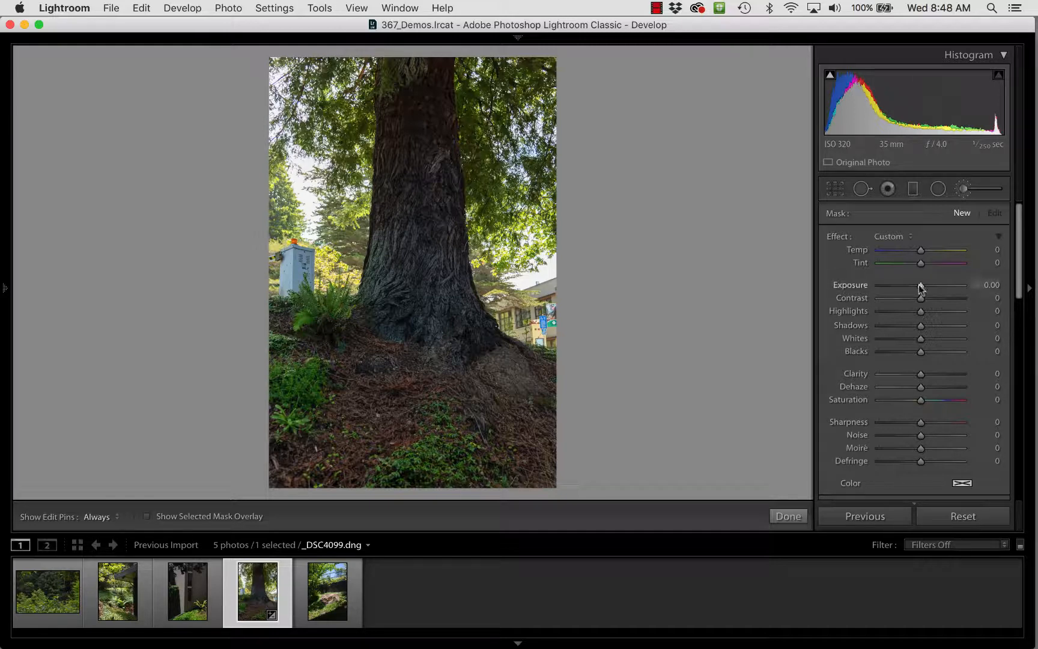
{"action": "left_click_drag", "start_coordinate": [921, 288], "coordinate": [923, 287]}
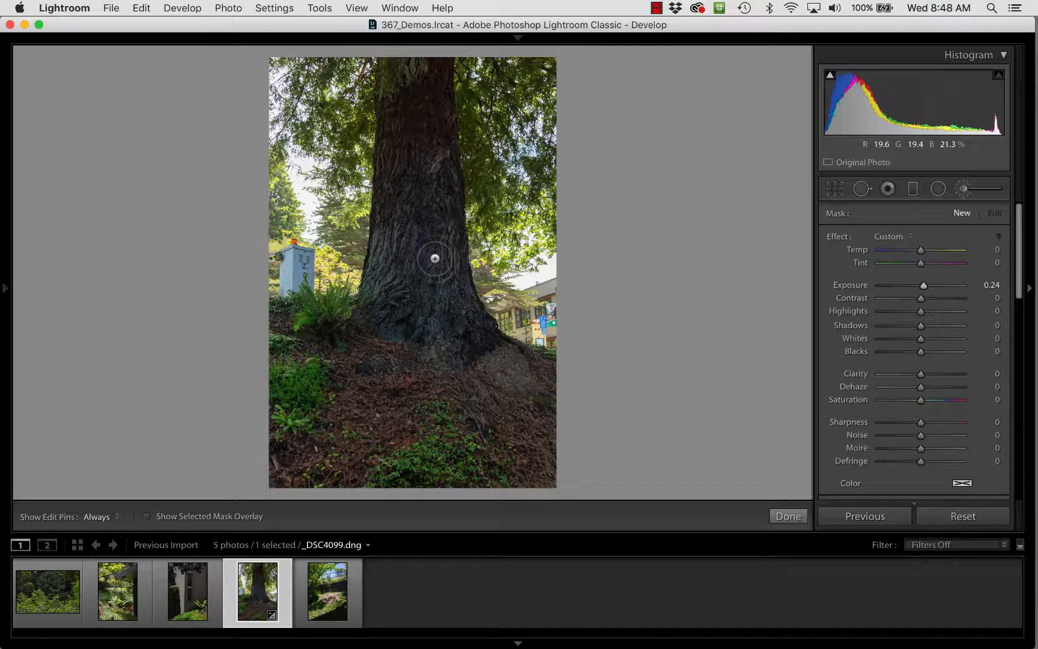
- Adjust the brush's size and reduce its feather for painting the tree trunk
{"action": "key", "text": "bracketright"}
{"action": "key", "text": "bracketright"}
{"action": "key", "text": "bracketright"}
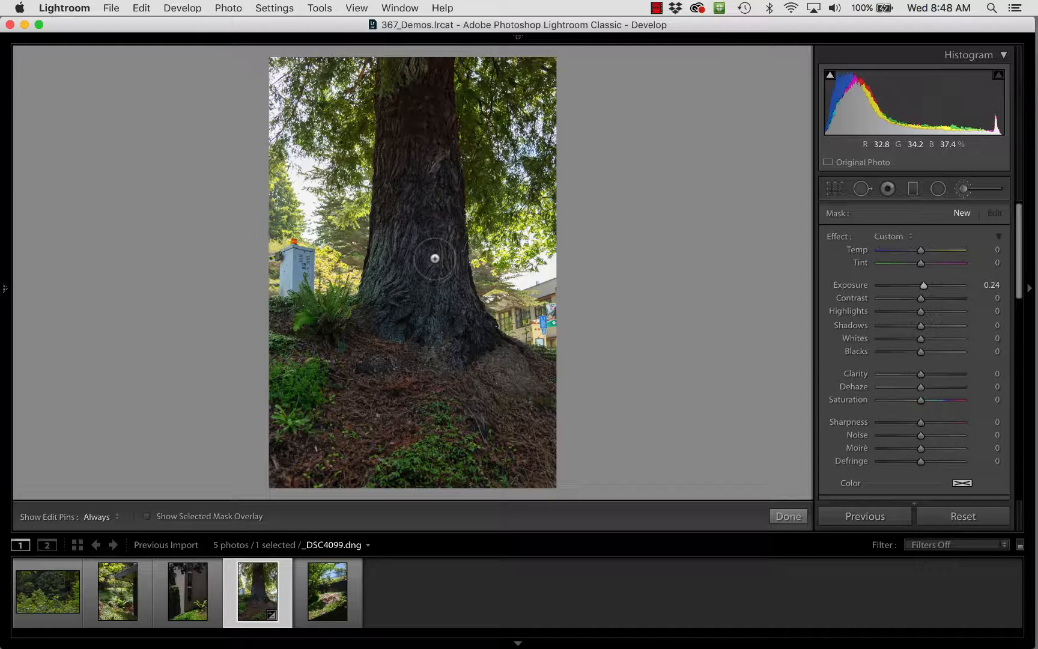
{"action": "key", "text": "bracketleft"}
{"action": "key", "text": "bracketleft"}
{"action": "key", "text": "bracketleft"}
{"action": "key", "text": "bracketright"}
{"action": "key", "text": "bracketleft"}
{"action": "key", "text": "bracketleft"}
{"action": "key", "text": "bracketright"}
{"action": "key", "text": "bracketright"}
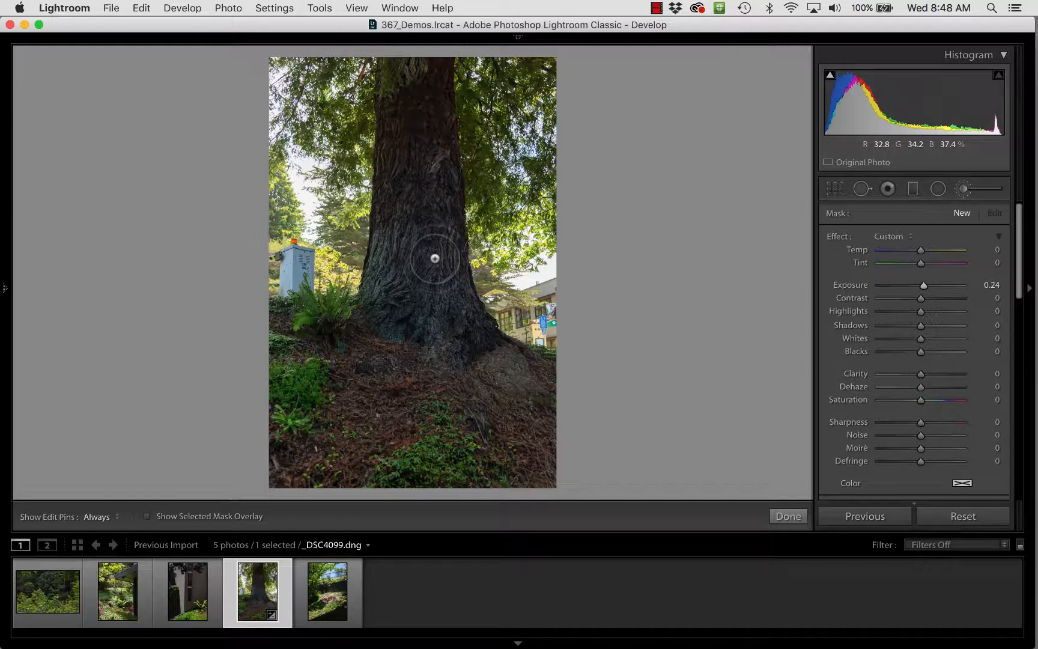
{"action": "key", "text": "shift"}
{"action": "key", "text": "bracketleft"}
{"action": "key", "text": "bracketleft"}
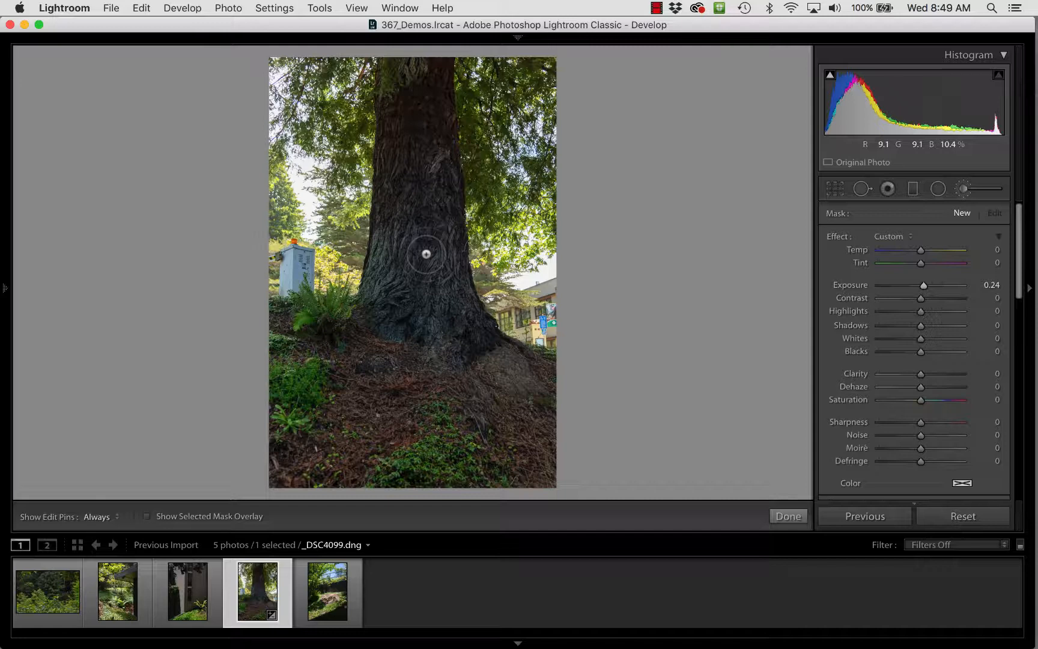
- Paint the adjustment over the tree trunk with the edit pins hidden, and set its exposure to 0.45
{"action": "key", "text": "h"}
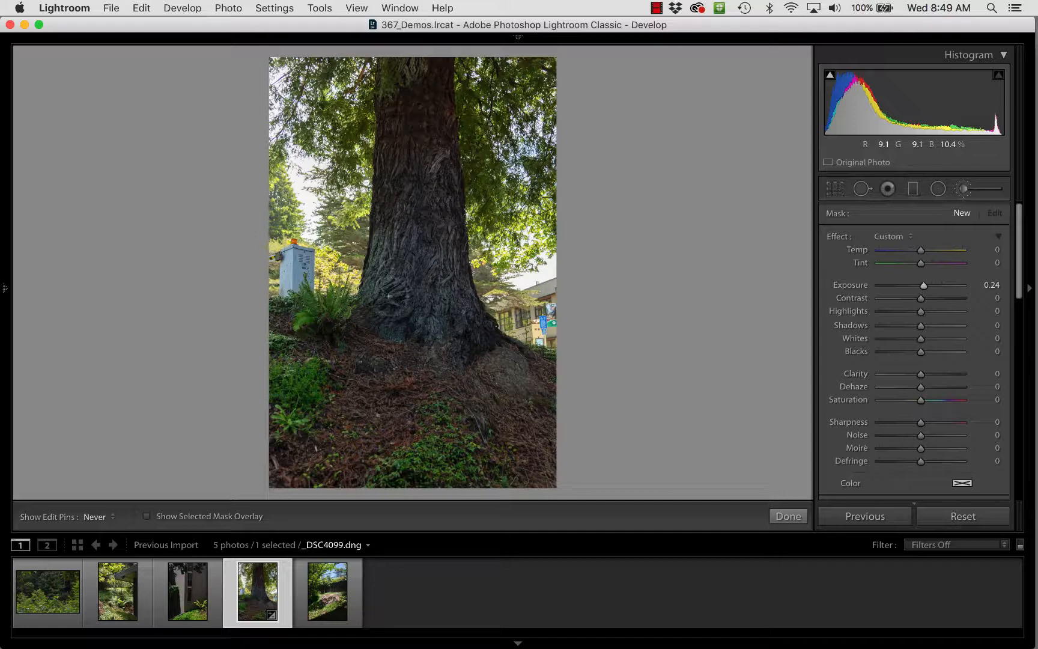
{"action": "key", "text": "h"}
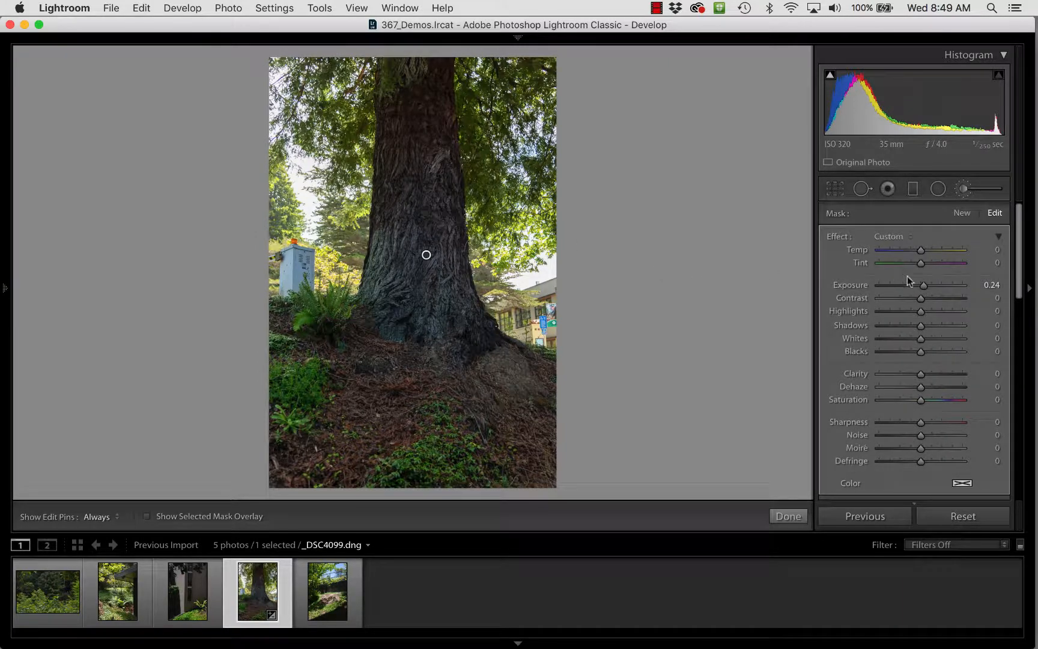
{"action": "left_click_drag", "start_coordinate": [924, 289], "coordinate": [926, 289]}
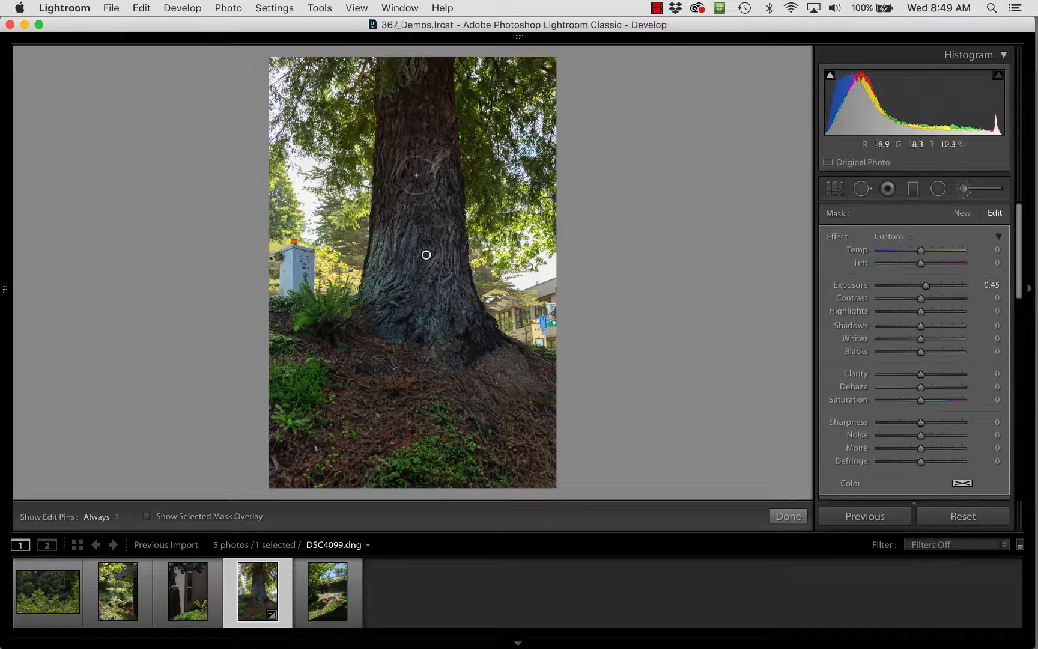
{"action": "key", "text": "h"}
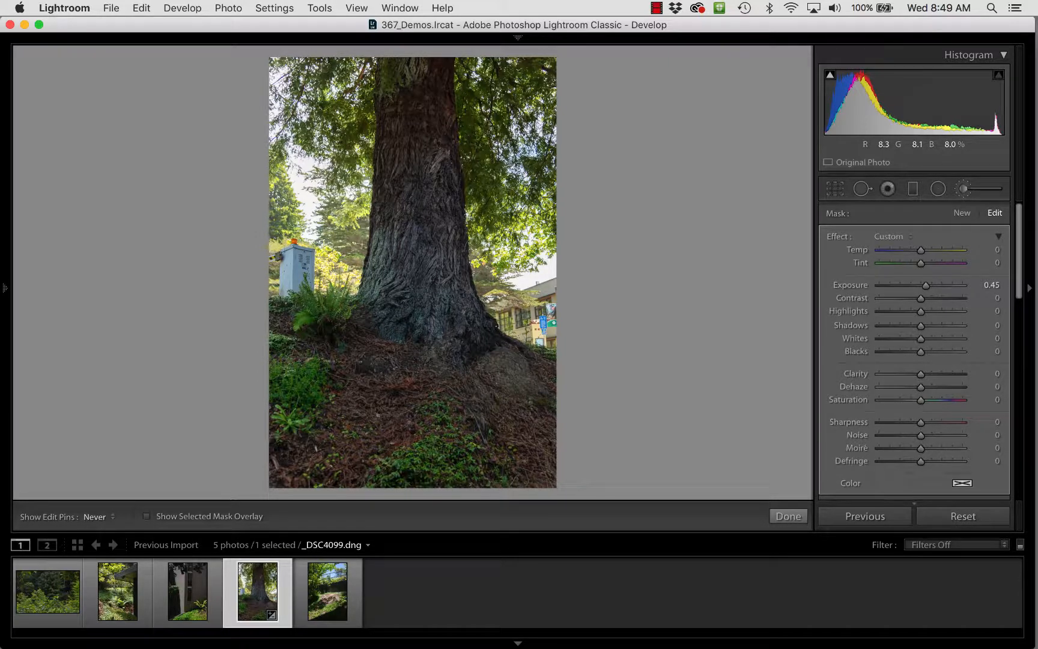
{"action": "key", "text": "h"}
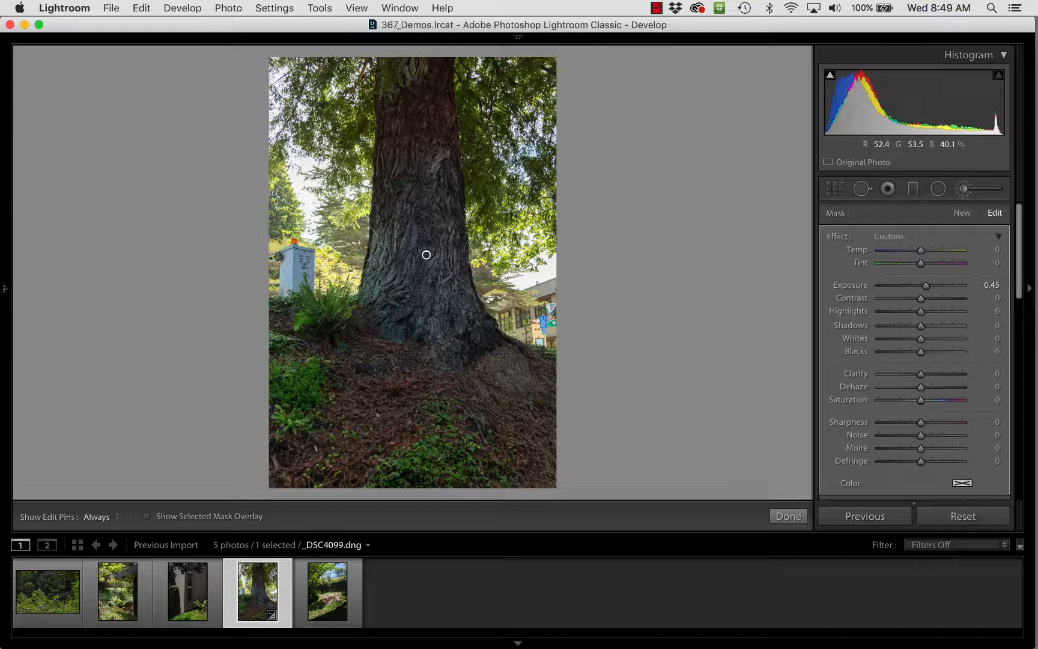
- Erase mask overspill along the trunk's edges with an enlarged eraser brush, and check the trunk's mask overlay
{"action": "key", "text": "alt"}
{"action": "key", "text": "alt"}
{"action": "key", "text": "alt"}
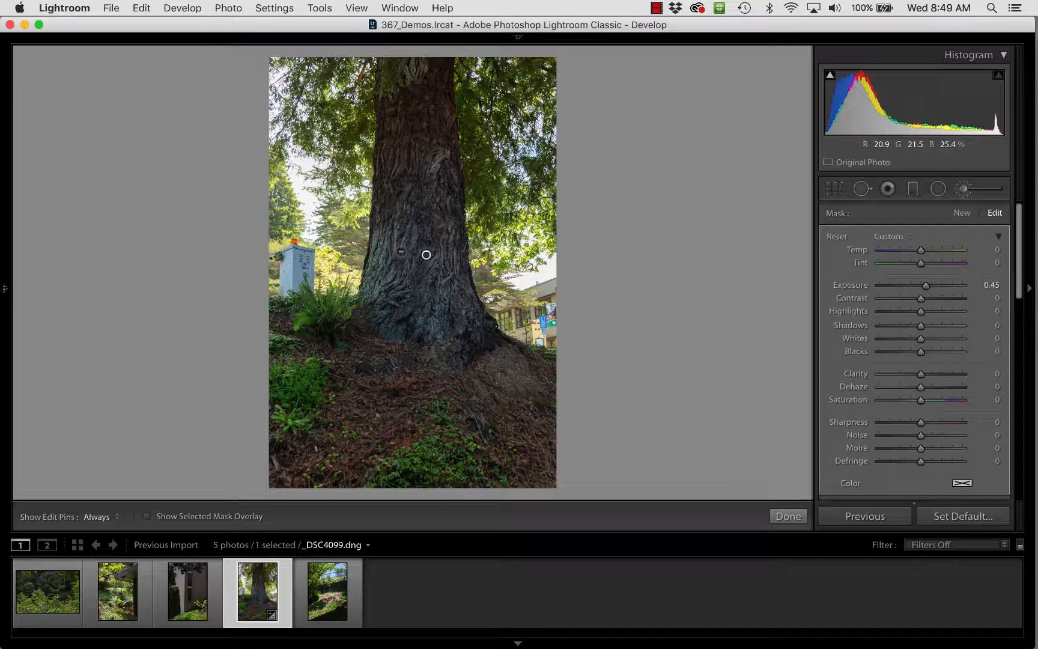
{"action": "key", "text": "alt"}
{"action": "key", "text": "alt"}
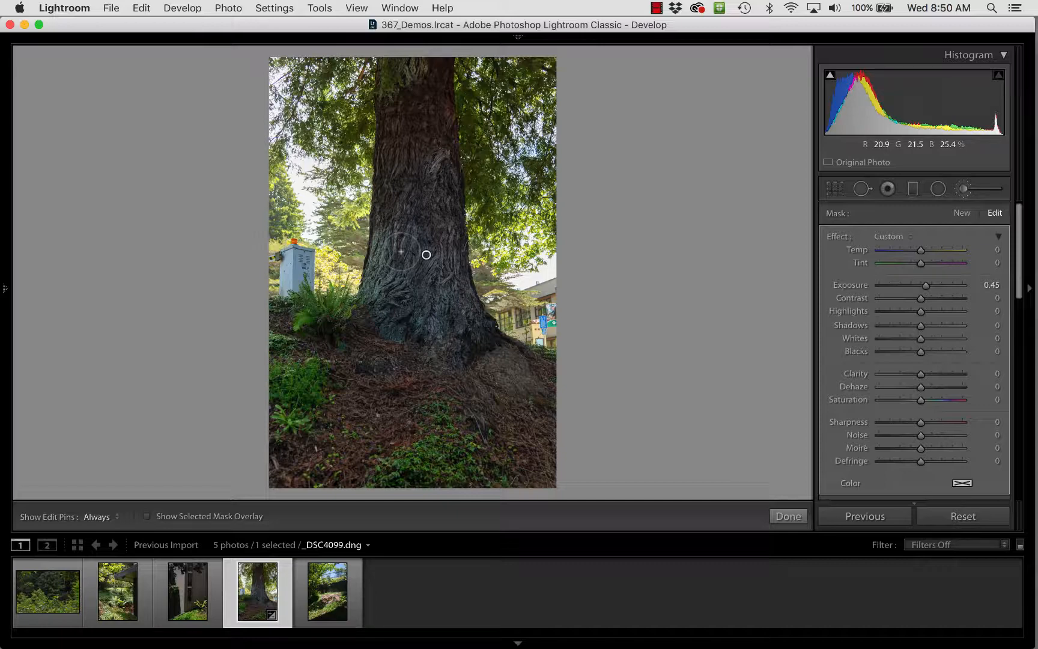
{"action": "key", "text": "alt"}
{"action": "key", "text": "alt+bracketright"}
{"action": "key", "text": "alt+bracketright"}
{"action": "key", "text": "alt+bracketright"}
{"action": "key", "text": "alt+bracketright"}
{"action": "key", "text": "alt+bracketright"}
{"action": "key", "text": "alt+bracketright"}
{"action": "key", "text": "alt+bracketright"}
{"action": "key", "text": "alt+bracketright"}
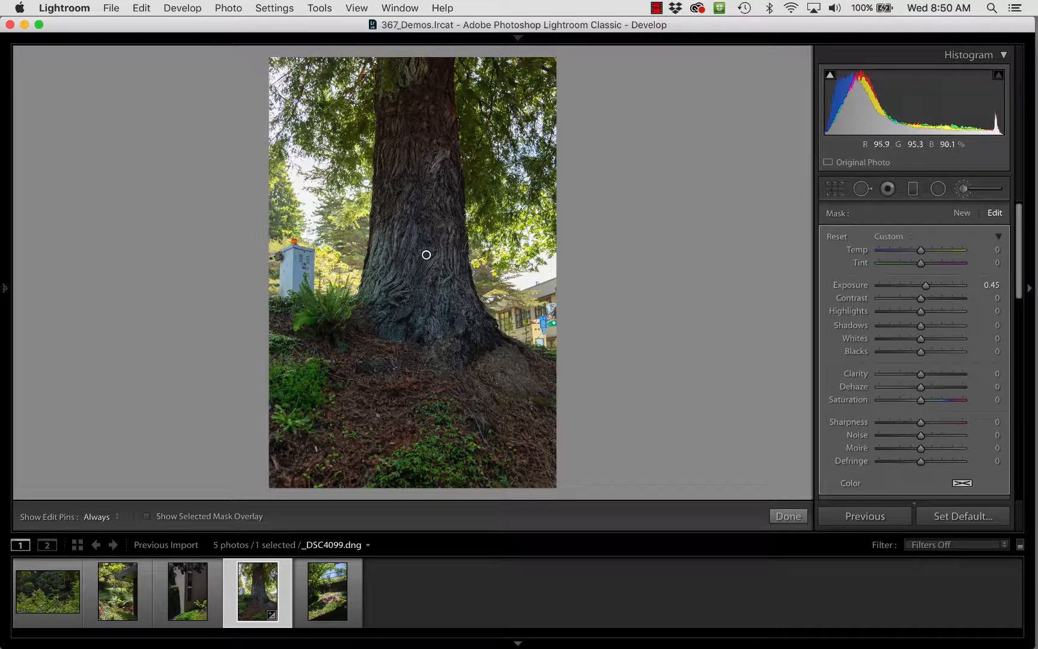
{"action": "key", "text": "h"}
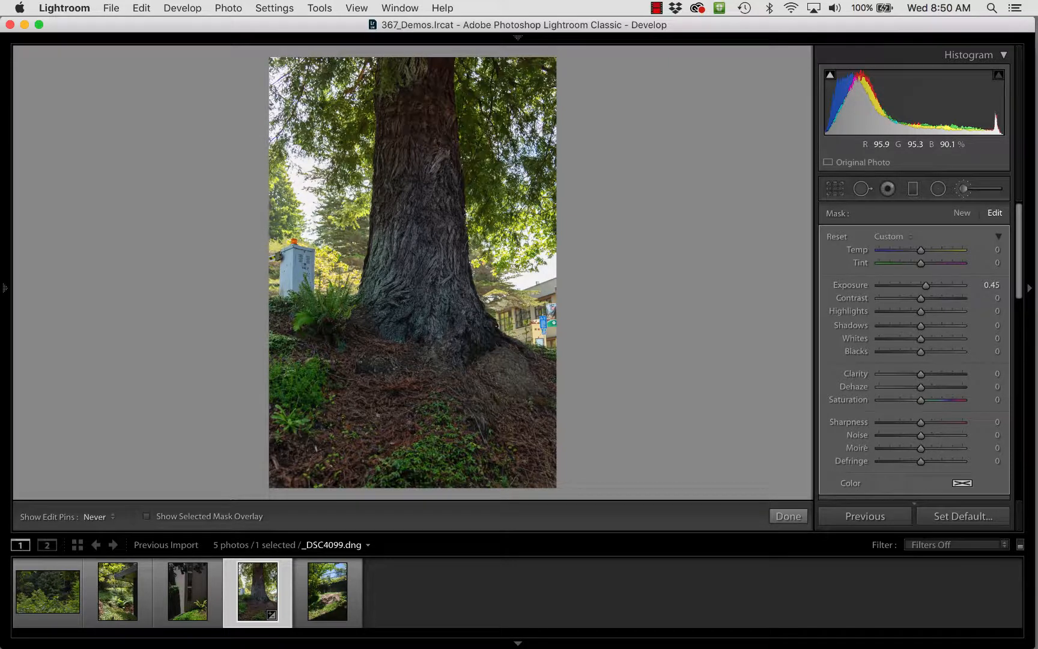
{"action": "key", "text": "h"}
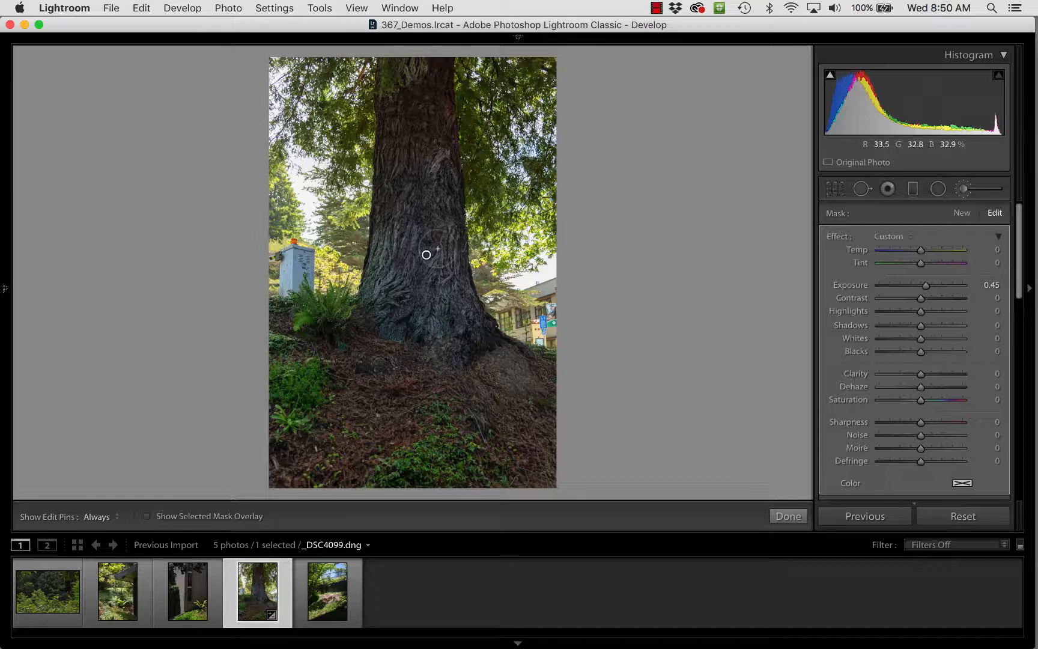
{"action": "mouse_move", "coordinate": [427, 255]}
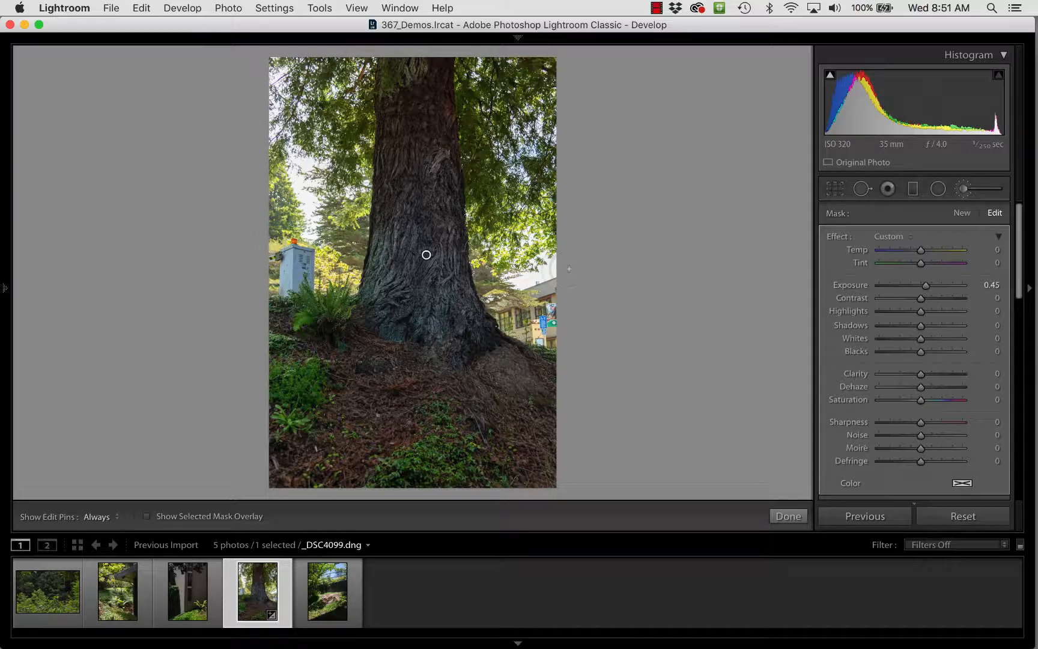
- Start a new brush mask with the effect settings reset and set its tint to 13
{"action": "left_click", "coordinate": [960, 213]}
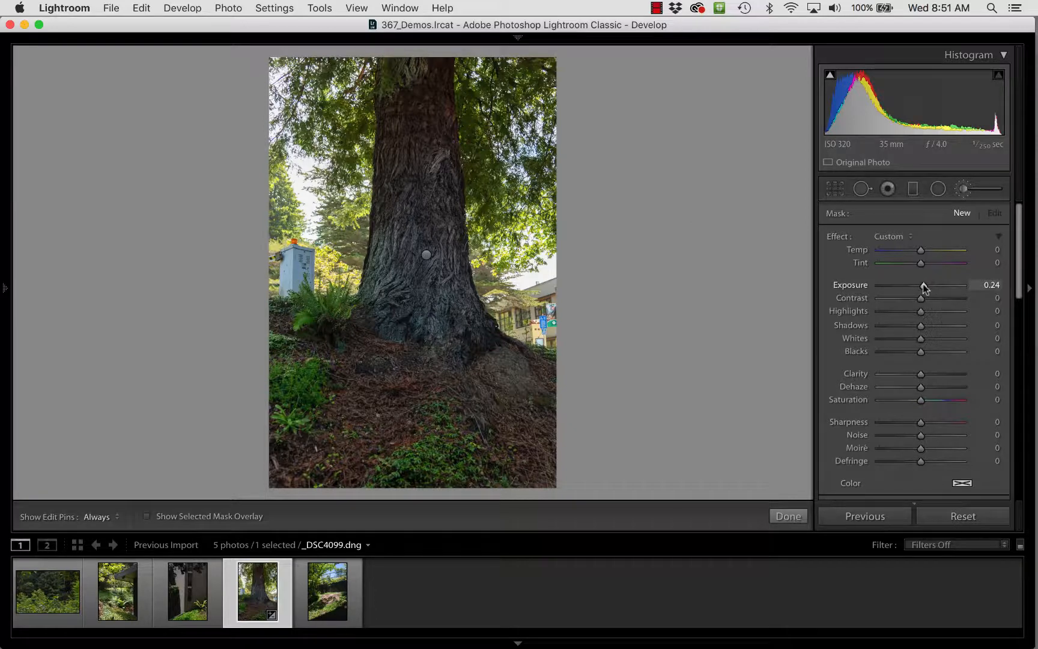
{"action": "double_click", "coordinate": [832, 237]}
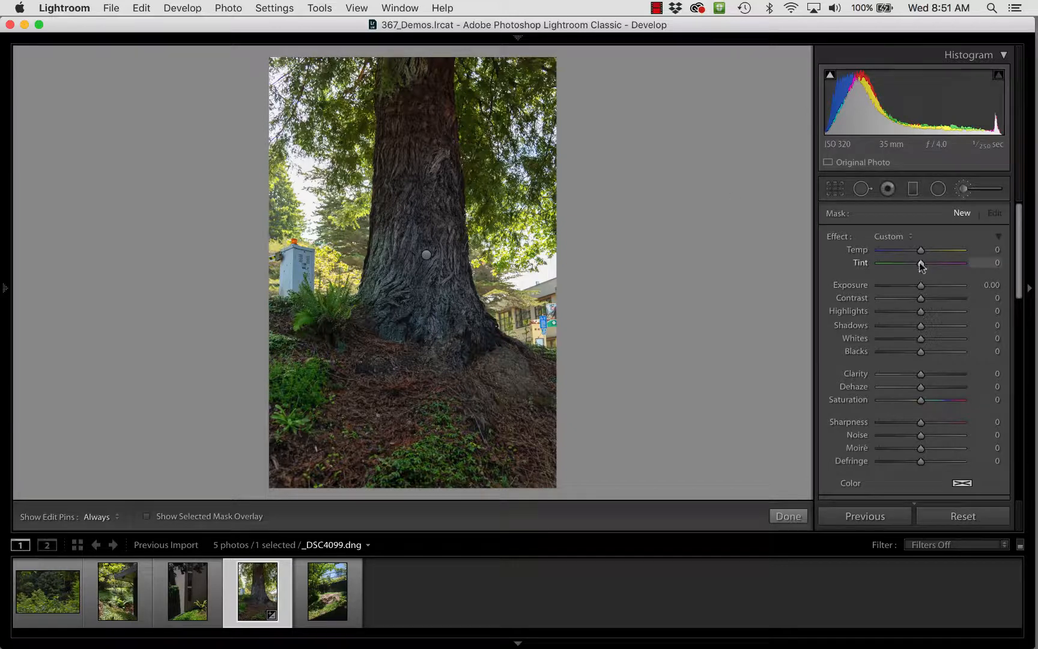
{"action": "left_click_drag", "start_coordinate": [920, 262], "coordinate": [925, 262]}
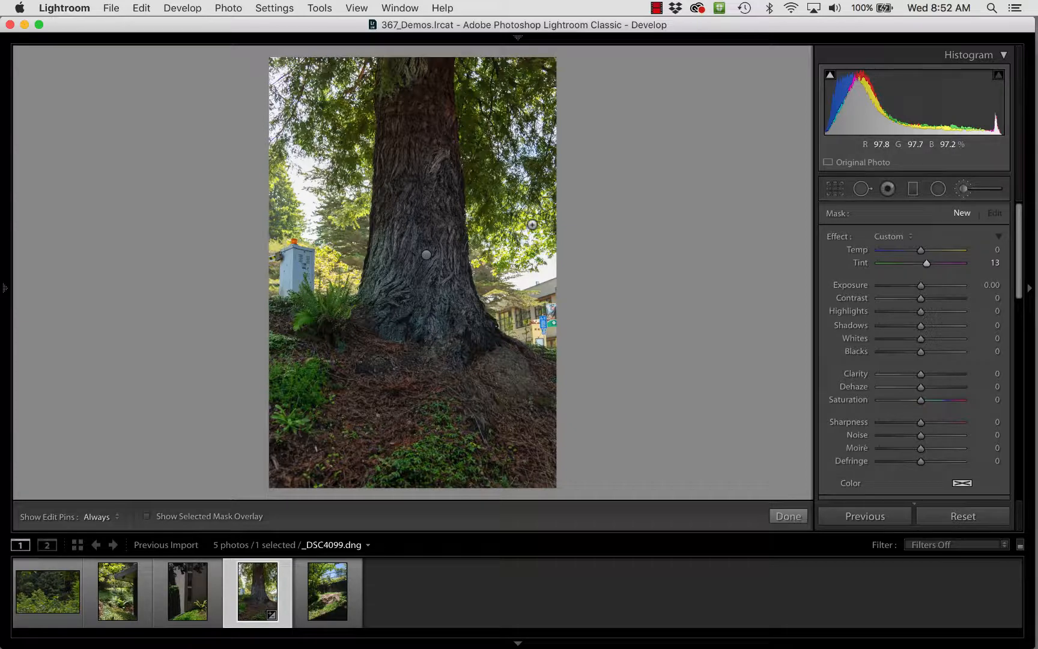
- Paint the new mask over the foliage and sky in the background around the trunk
{"action": "key", "text": "h"}
{"action": "key", "text": "h"}
{"action": "left_click", "coordinate": [426, 256]}
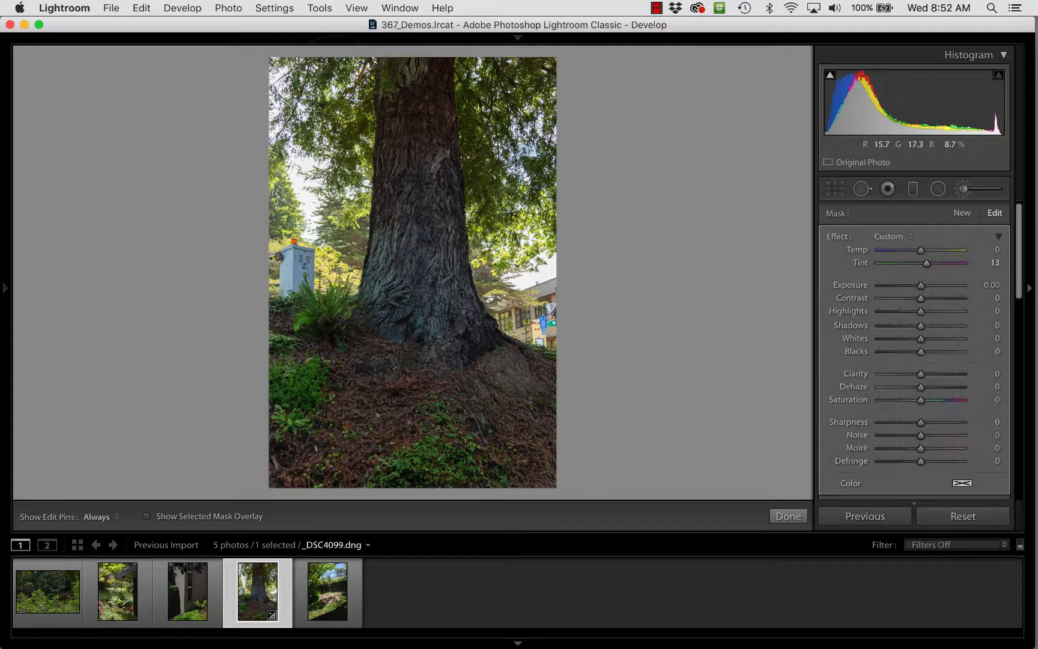
{"action": "key", "text": "h"}
{"action": "key", "text": "h"}
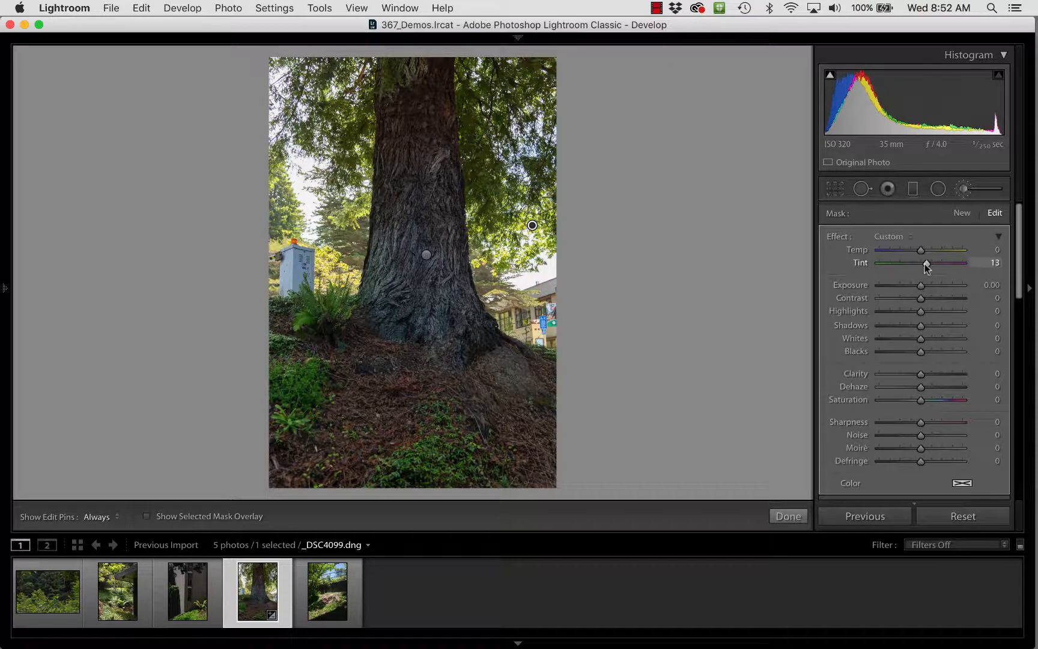
- Set the background mask's tint to 43 and its exposure to −0.28
{"action": "left_click_drag", "start_coordinate": [925, 264], "coordinate": [965, 264]}
{"action": "left_click_drag", "start_coordinate": [965, 267], "coordinate": [947, 266]}
{"action": "left_click_drag", "start_coordinate": [936, 266], "coordinate": [936, 268]}
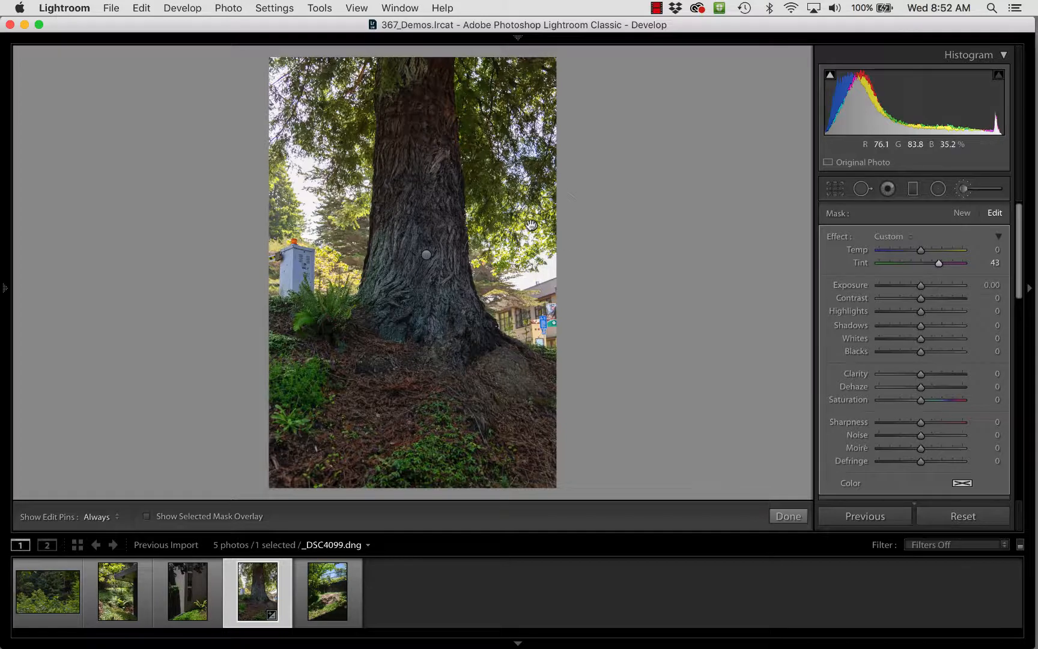
{"action": "mouse_move", "coordinate": [533, 226]}
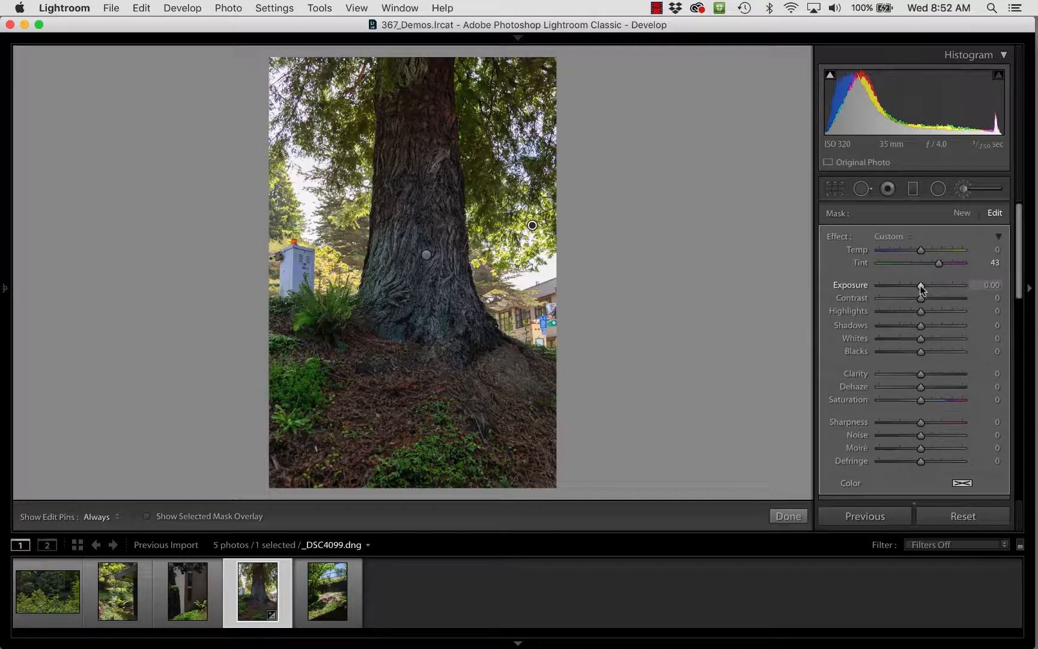
{"action": "left_click_drag", "start_coordinate": [922, 291], "coordinate": [917, 291]}
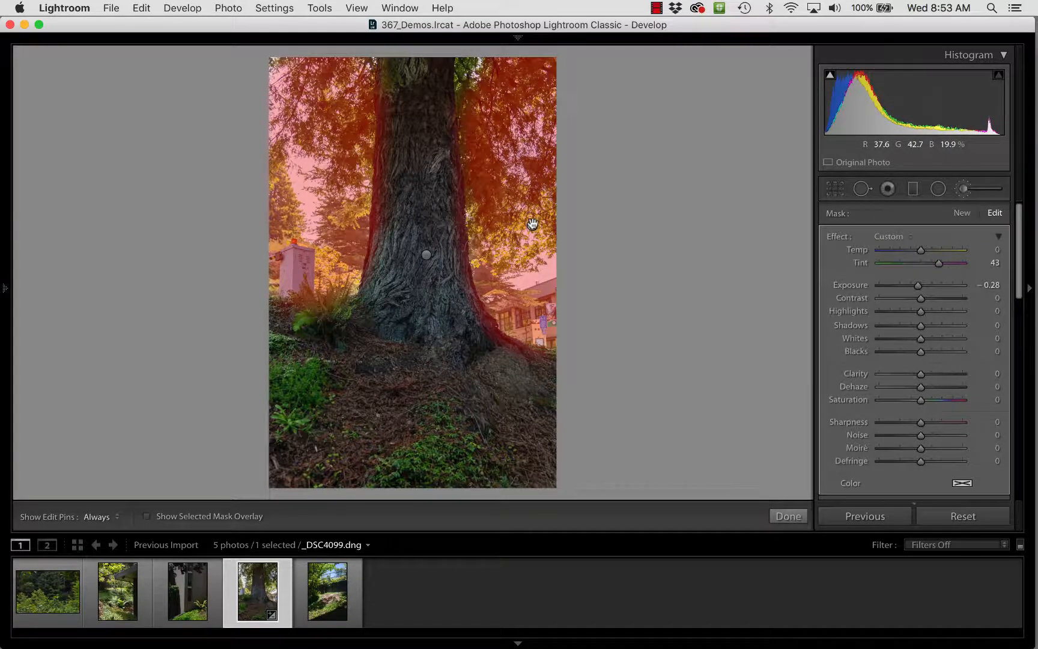
- Select the trunk's adjustment to review its mask, and close the Adjustment Brush
{"action": "mouse_move", "coordinate": [427, 259]}
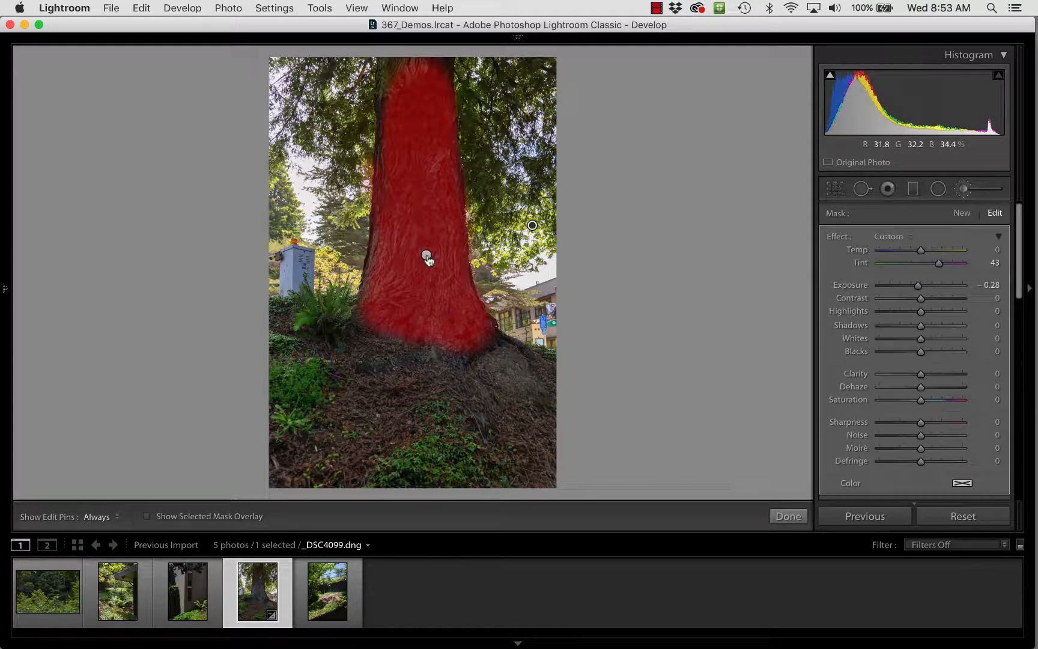
{"action": "left_click", "coordinate": [427, 259]}
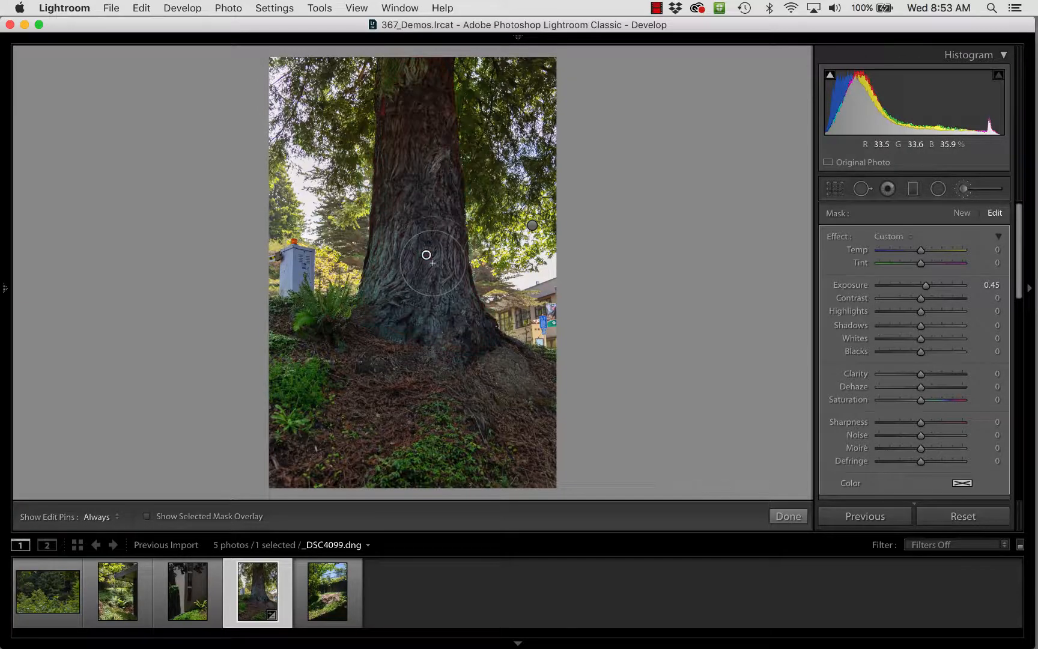
{"action": "mouse_move", "coordinate": [427, 255]}
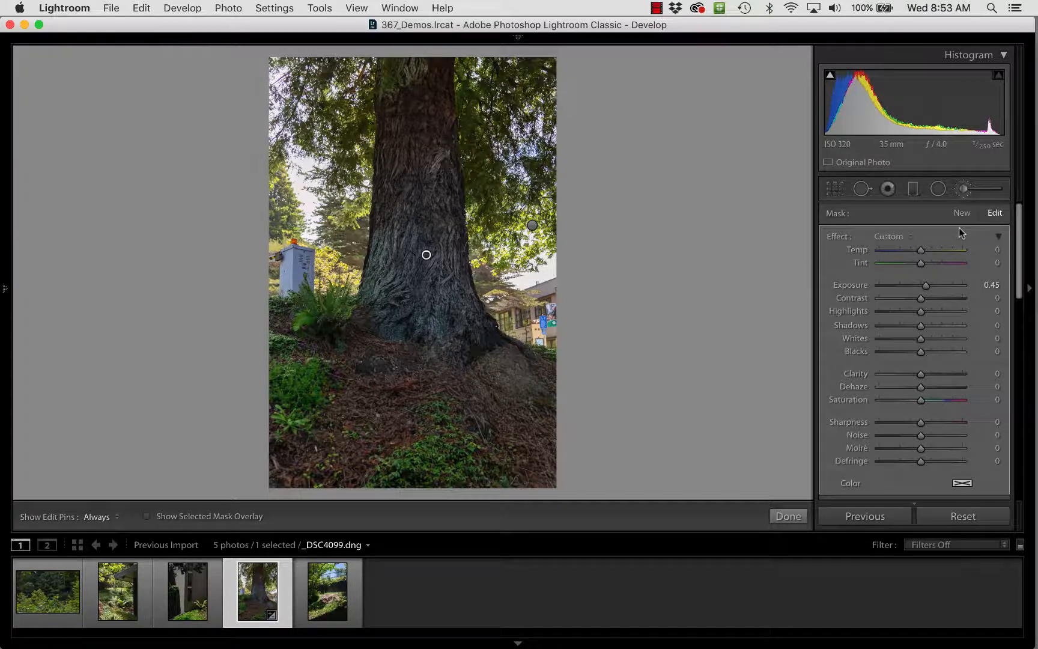
{"action": "left_click", "coordinate": [963, 189]}
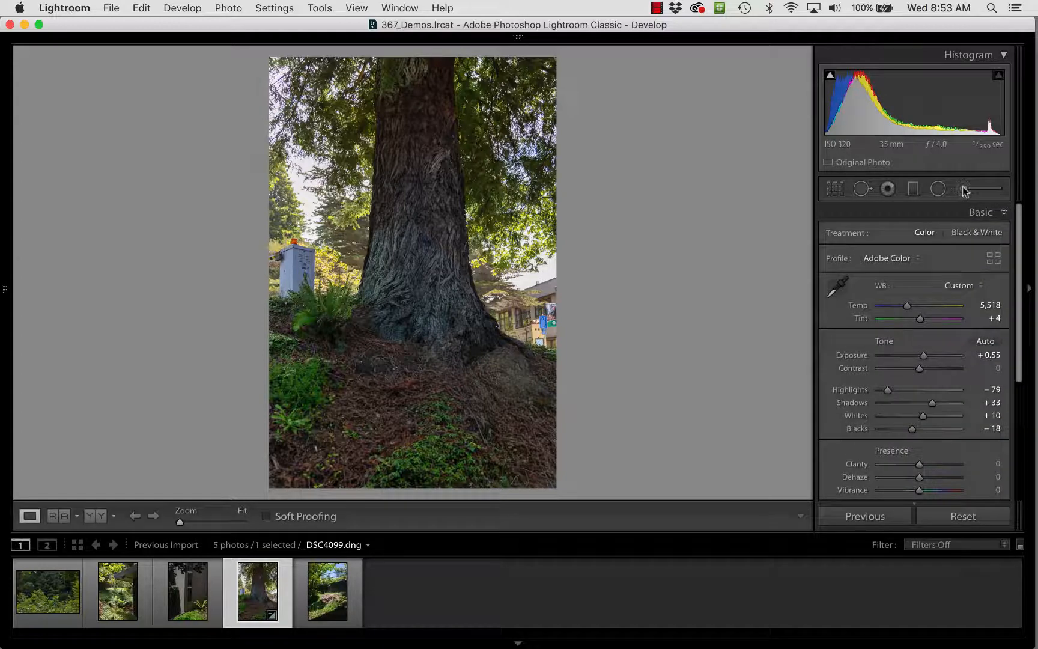